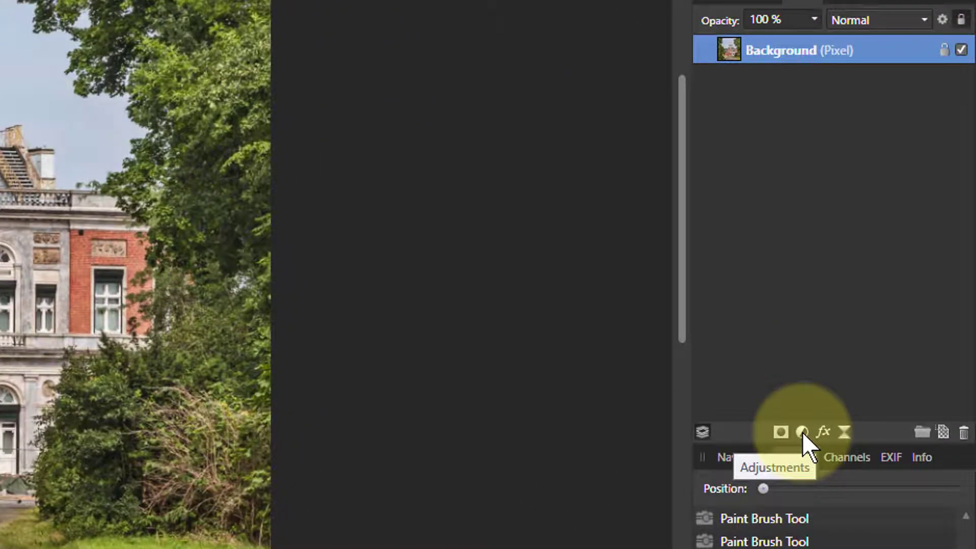
# Step: Add a Curves adjustment to the Background layer and set its blend mode to Colour Burn
pyautogui.click(802, 432)
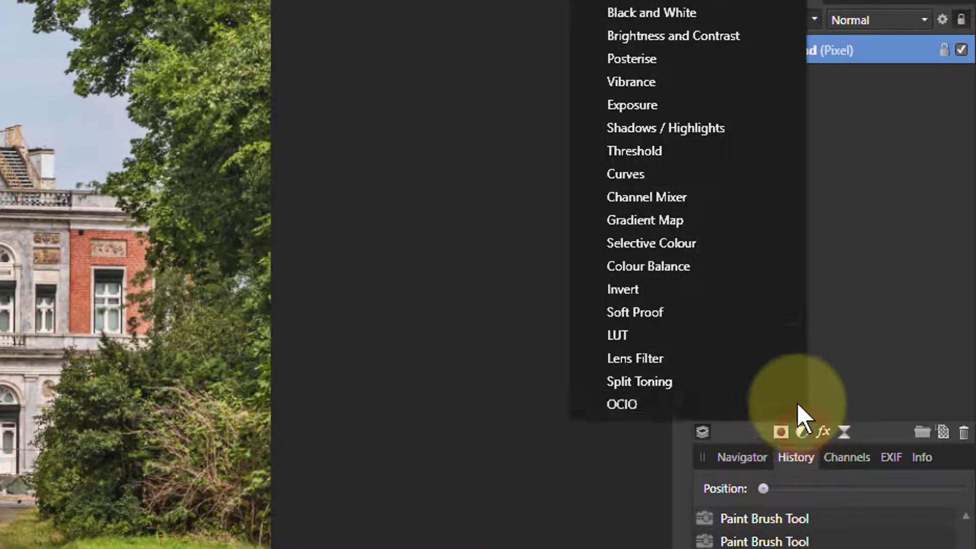
pyautogui.click(646, 176)
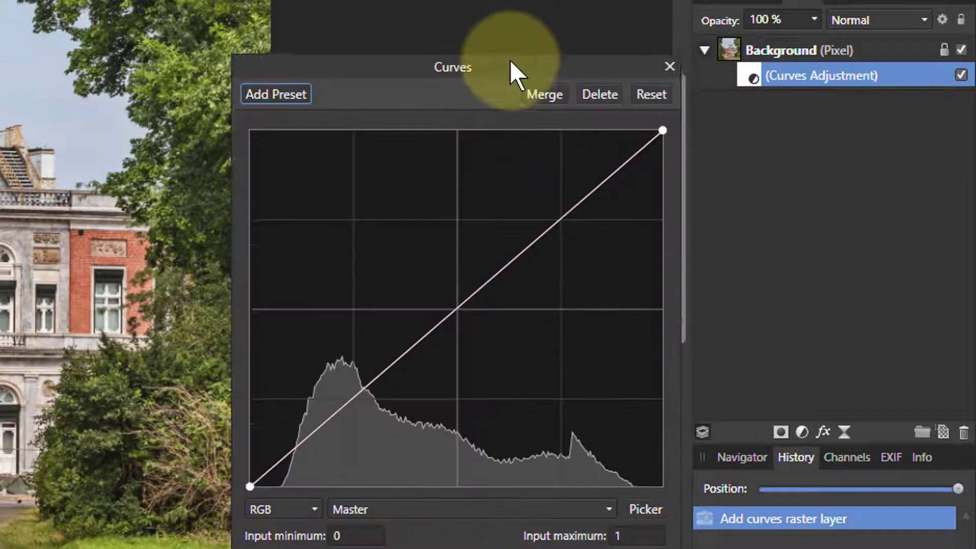
pyautogui.moveTo(511, 60); pyautogui.dragTo(481, 5)
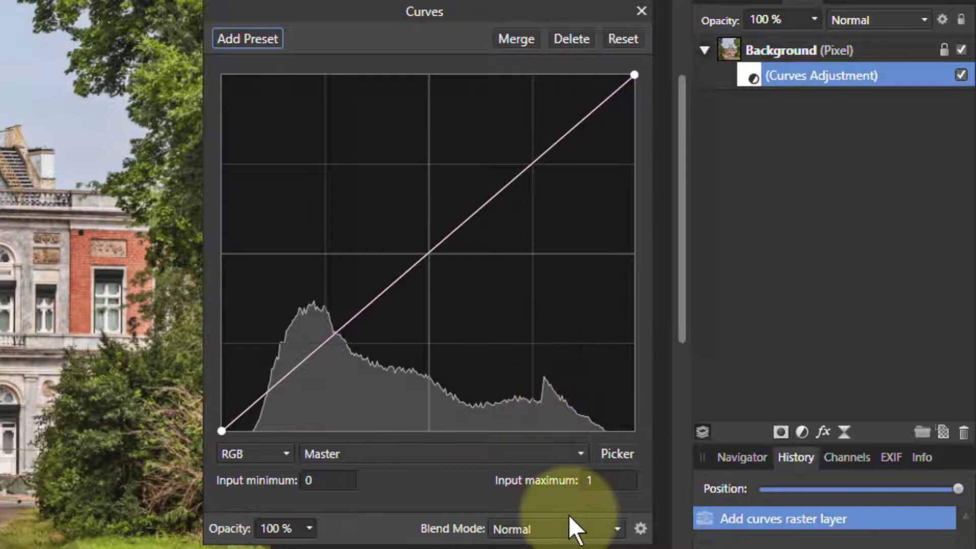
pyautogui.click(543, 532)
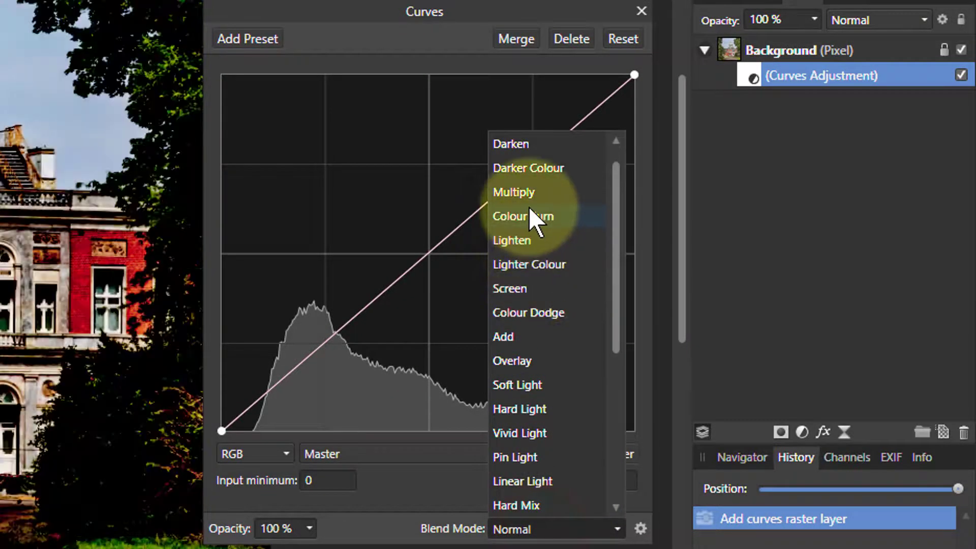
pyautogui.click(529, 207)
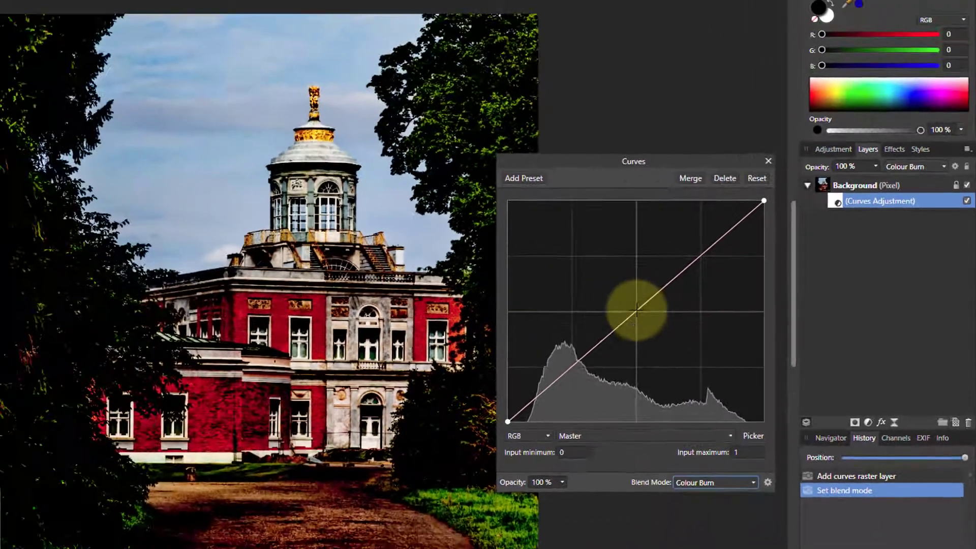
# Step: Pull the middle of the master curve well below the diagonal and duplicate the Curves adjustment
pyautogui.moveTo(640, 311)
pyautogui.mouseDown()
pyautogui.moveTo(691, 334)
pyautogui.moveTo(697, 325)
pyautogui.mouseUp()
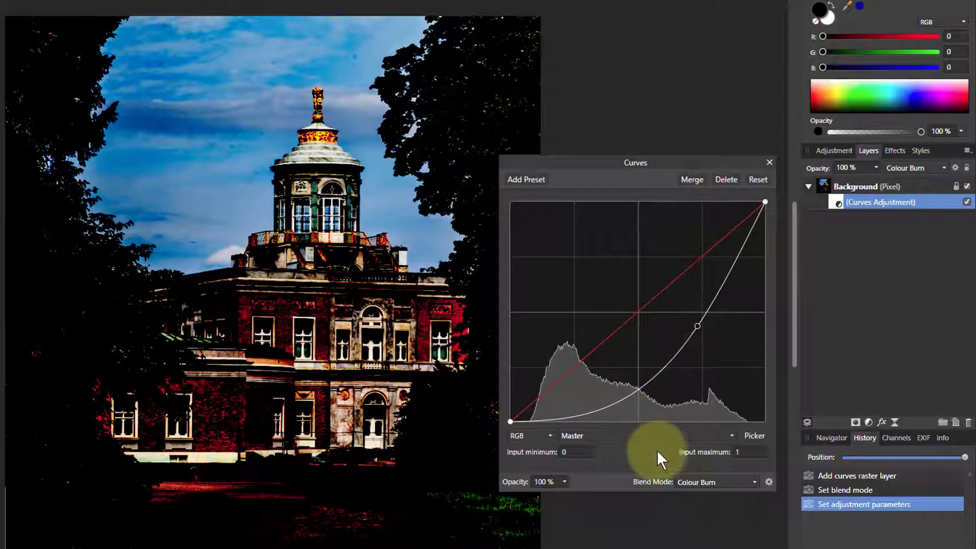
pyautogui.click(837, 207)
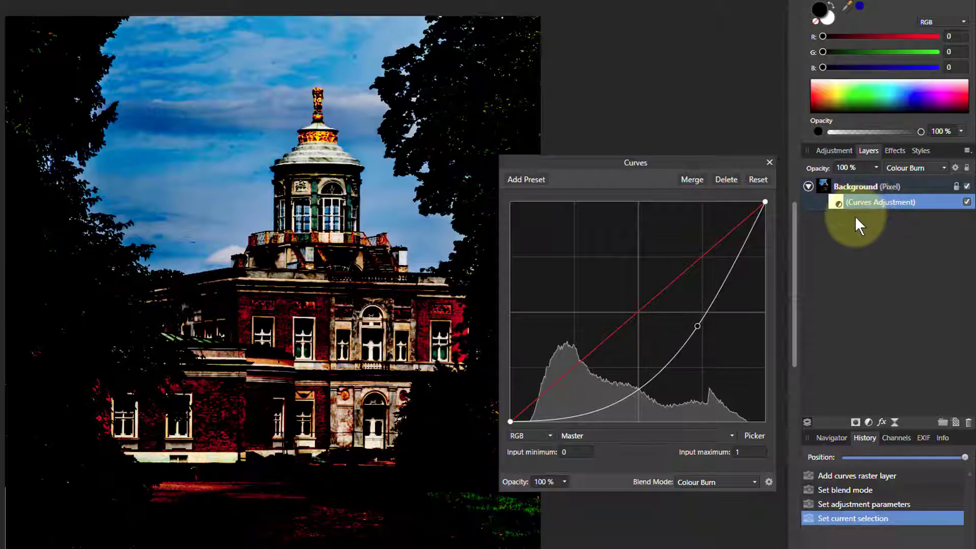
pyautogui.hotkey('ctrl', 'j')
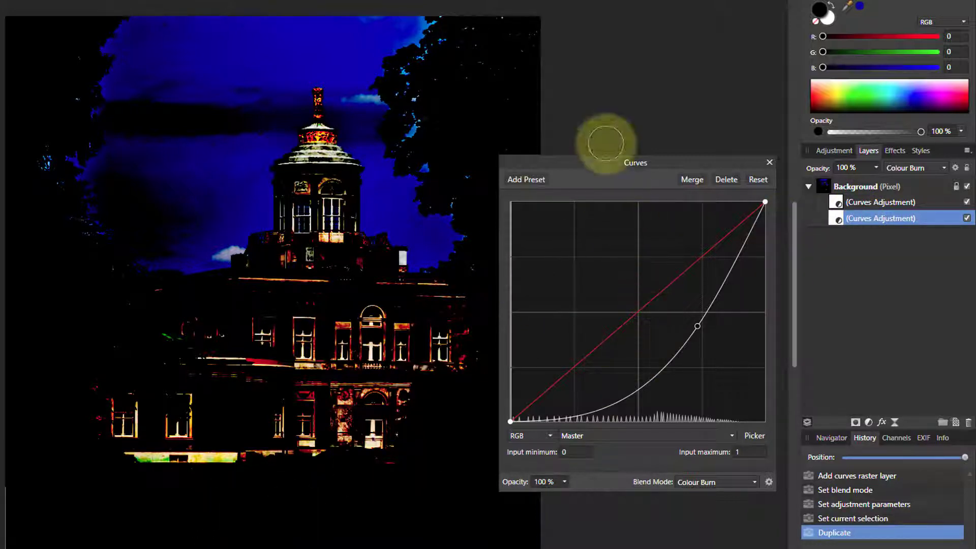
pyautogui.moveTo(607, 159); pyautogui.dragTo(637, 123)
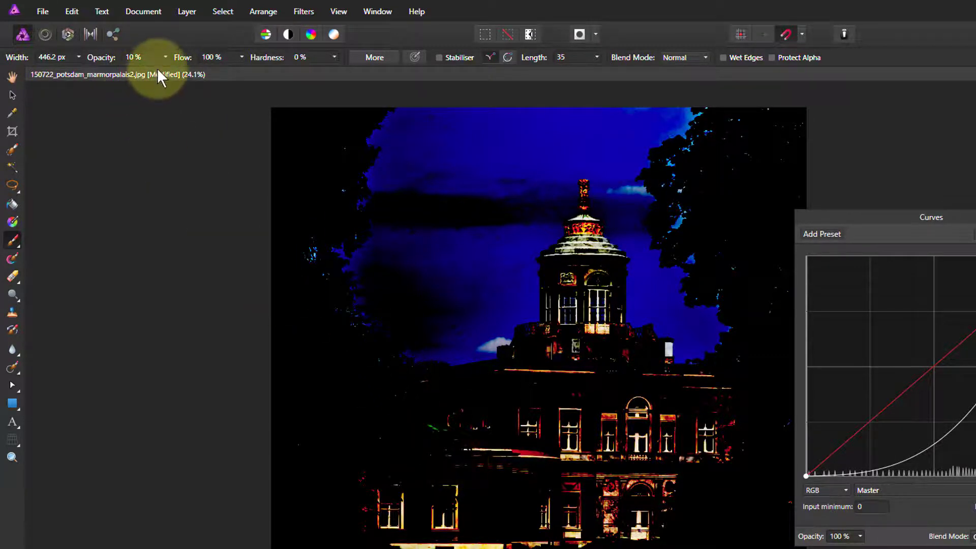
# Step: Set the brush opacity to 21 %, enlarge the brush and paint black on the duplicated Curves adjustment over the foreground path
pyautogui.click(165, 57)
pyautogui.moveTo(167, 71); pyautogui.dragTo(178, 73)
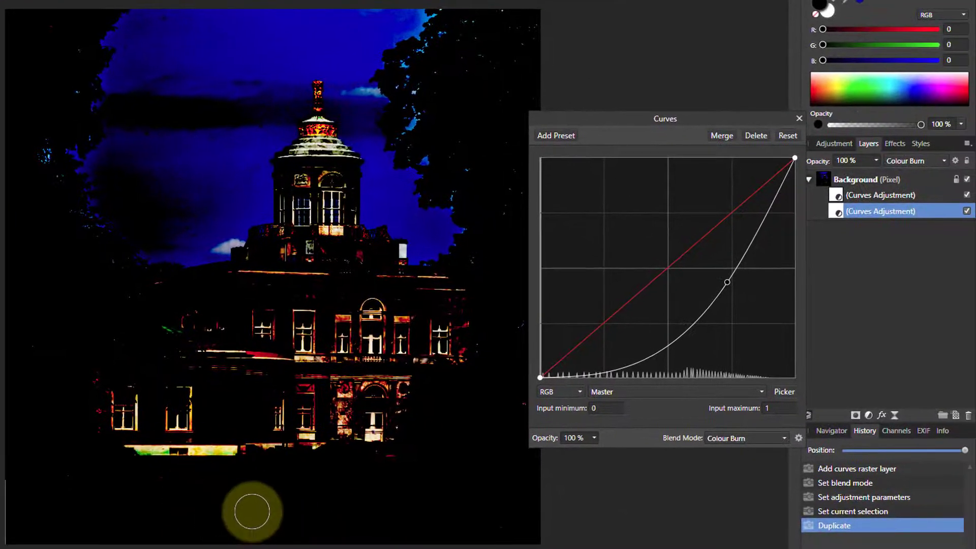
pyautogui.press(']')
pyautogui.press(']')
pyautogui.press(']')
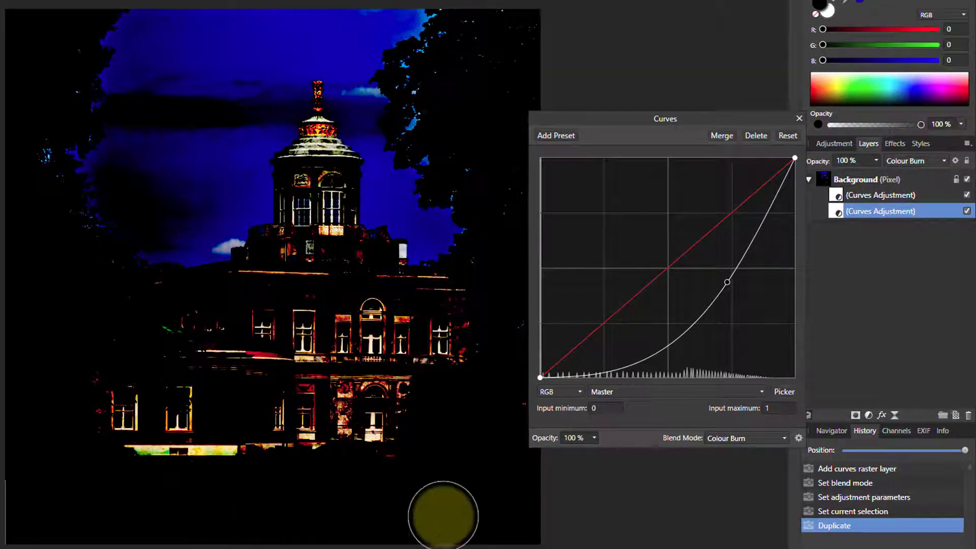
pyautogui.moveTo(437, 522); pyautogui.dragTo(236, 508)
pyautogui.moveTo(377, 506); pyautogui.dragTo(231, 505)
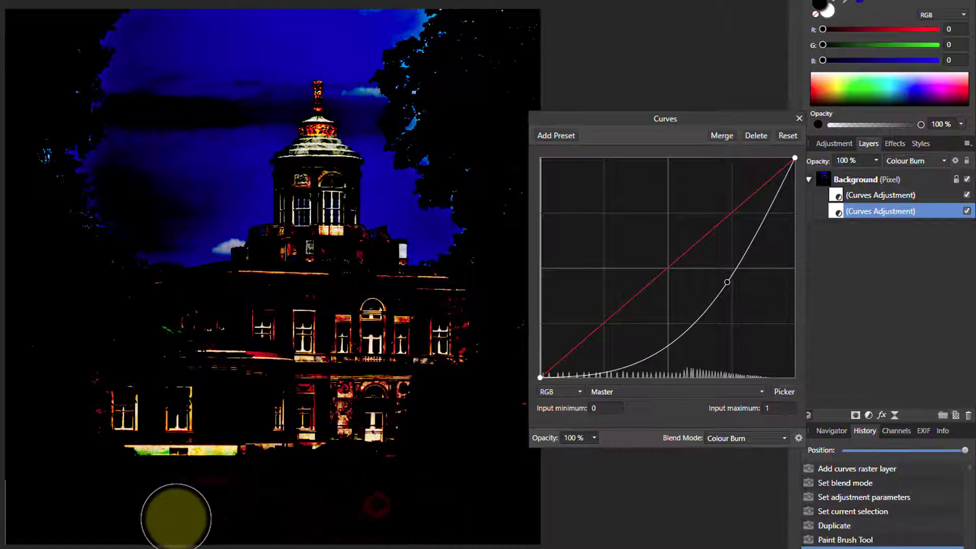
pyautogui.moveTo(152, 523)
pyautogui.mouseDown()
pyautogui.moveTo(360, 514)
pyautogui.moveTo(414, 522)
pyautogui.moveTo(187, 504)
pyautogui.moveTo(447, 523)
pyautogui.moveTo(322, 518)
pyautogui.moveTo(188, 489)
pyautogui.moveTo(147, 496)
pyautogui.moveTo(328, 526)
pyautogui.moveTo(165, 523)
pyautogui.mouseUp()
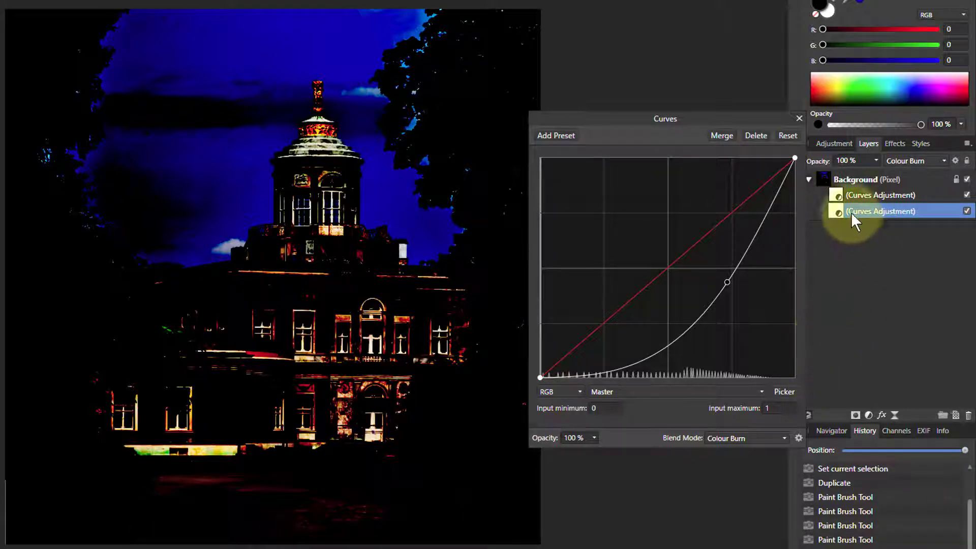
pyautogui.moveTo(412, 539)
pyautogui.mouseDown()
pyautogui.moveTo(128, 531)
pyautogui.moveTo(178, 498)
pyautogui.moveTo(95, 503)
pyautogui.mouseUp()
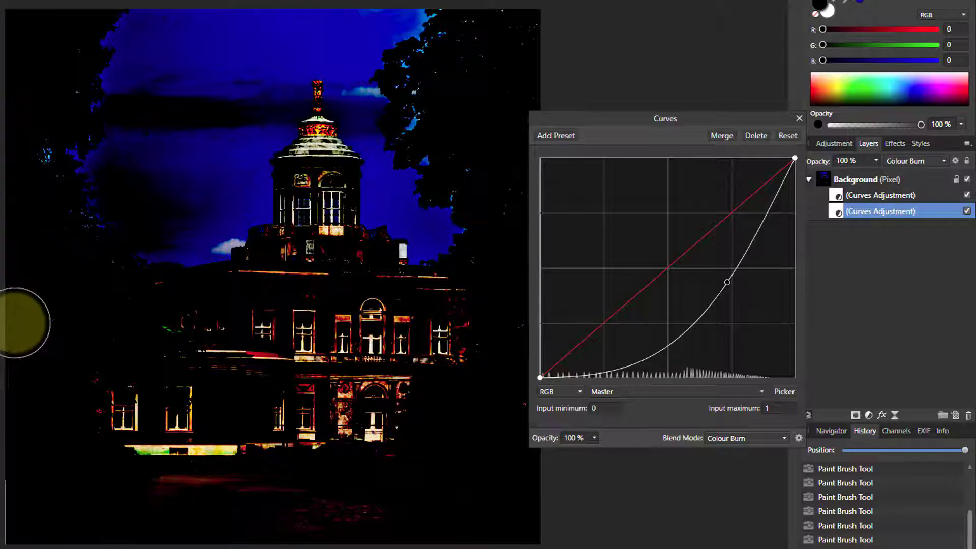
# Step: Paint black on the duplicated Curves adjustment over the trees, shrubs and lawn on both sides of the palace
pyautogui.moveTo(15, 323)
pyautogui.mouseDown()
pyautogui.moveTo(22, 414)
pyautogui.moveTo(64, 335)
pyautogui.moveTo(54, 270)
pyautogui.moveTo(42, 259)
pyautogui.moveTo(45, 282)
pyautogui.moveTo(18, 397)
pyautogui.moveTo(72, 271)
pyautogui.moveTo(96, 277)
pyautogui.moveTo(19, 386)
pyautogui.moveTo(24, 520)
pyautogui.moveTo(125, 548)
pyautogui.mouseUp()
pyautogui.moveTo(65, 455)
pyautogui.mouseDown()
pyautogui.moveTo(182, 526)
pyautogui.moveTo(375, 545)
pyautogui.moveTo(421, 456)
pyautogui.mouseUp()
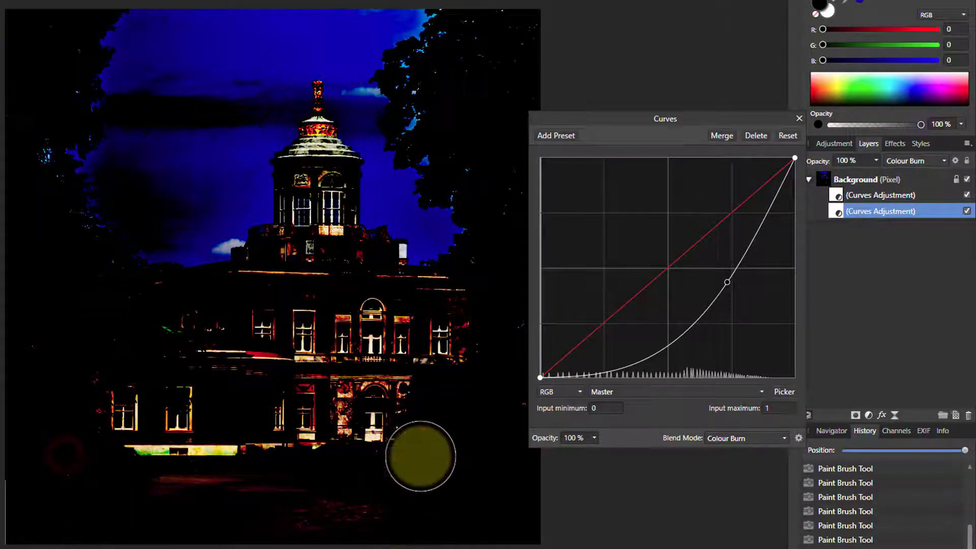
pyautogui.moveTo(425, 420)
pyautogui.mouseDown()
pyautogui.moveTo(515, 388)
pyautogui.moveTo(509, 449)
pyautogui.mouseUp()
pyautogui.moveTo(471, 422)
pyautogui.mouseDown()
pyautogui.moveTo(477, 527)
pyautogui.moveTo(450, 446)
pyautogui.moveTo(437, 539)
pyautogui.moveTo(509, 539)
pyautogui.moveTo(451, 445)
pyautogui.mouseUp()
pyautogui.moveTo(435, 445)
pyautogui.mouseDown()
pyautogui.moveTo(323, 511)
pyautogui.moveTo(359, 496)
pyautogui.moveTo(490, 359)
pyautogui.moveTo(459, 176)
pyautogui.moveTo(480, 32)
pyautogui.moveTo(498, 191)
pyautogui.mouseUp()
pyautogui.moveTo(487, 118)
pyautogui.mouseDown()
pyautogui.moveTo(486, 37)
pyautogui.moveTo(520, 297)
pyautogui.moveTo(174, 166)
pyautogui.moveTo(176, 406)
pyautogui.moveTo(207, 420)
pyautogui.moveTo(242, 392)
pyautogui.moveTo(268, 392)
pyautogui.moveTo(258, 419)
pyautogui.moveTo(270, 398)
pyautogui.mouseUp()
# Step: Reduce the brush width to 648.4 px and paint black on the duplicated Curves adjustment over the palace facade
pyautogui.press('[')
pyautogui.press('[')
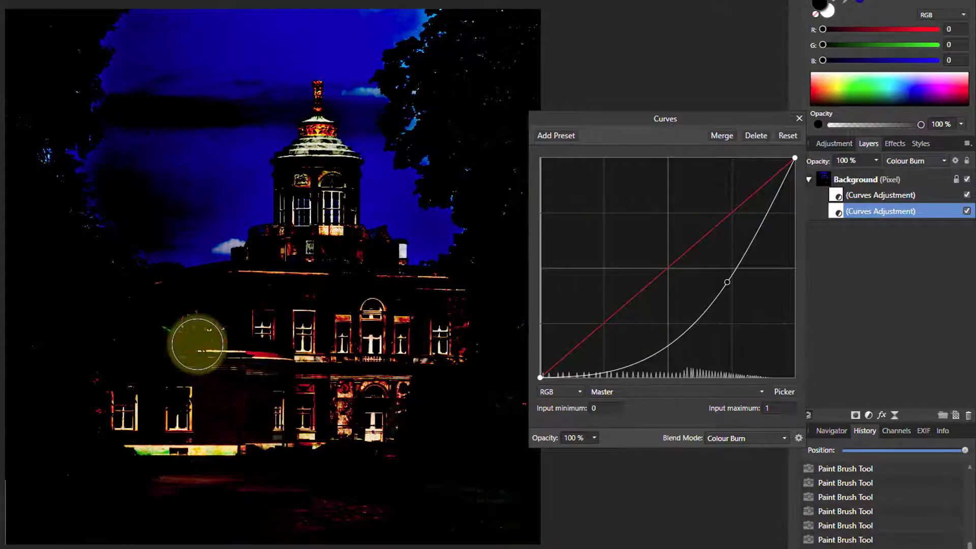
pyautogui.moveTo(198, 344)
pyautogui.mouseDown()
pyautogui.moveTo(190, 303)
pyautogui.moveTo(256, 291)
pyautogui.moveTo(439, 293)
pyautogui.moveTo(409, 293)
pyautogui.moveTo(342, 263)
pyautogui.moveTo(366, 256)
pyautogui.moveTo(250, 251)
pyautogui.moveTo(165, 340)
pyautogui.moveTo(148, 341)
pyautogui.moveTo(185, 288)
pyautogui.moveTo(147, 361)
pyautogui.moveTo(150, 432)
pyautogui.moveTo(142, 383)
pyautogui.moveTo(117, 377)
pyautogui.moveTo(202, 380)
pyautogui.moveTo(198, 328)
pyautogui.moveTo(218, 310)
pyautogui.moveTo(245, 320)
pyautogui.moveTo(257, 331)
pyautogui.moveTo(237, 349)
pyautogui.moveTo(173, 485)
pyautogui.moveTo(245, 548)
pyautogui.moveTo(218, 548)
pyautogui.moveTo(267, 543)
pyautogui.moveTo(319, 518)
pyautogui.moveTo(333, 489)
pyautogui.moveTo(249, 241)
pyautogui.moveTo(434, 258)
pyautogui.moveTo(365, 241)
pyautogui.moveTo(234, 245)
pyautogui.moveTo(283, 198)
pyautogui.moveTo(347, 85)
pyautogui.moveTo(388, 55)
pyautogui.moveTo(372, 102)
pyautogui.moveTo(408, 133)
pyautogui.moveTo(386, 94)
pyautogui.moveTo(393, 63)
pyautogui.moveTo(622, 82)
pyautogui.mouseUp()
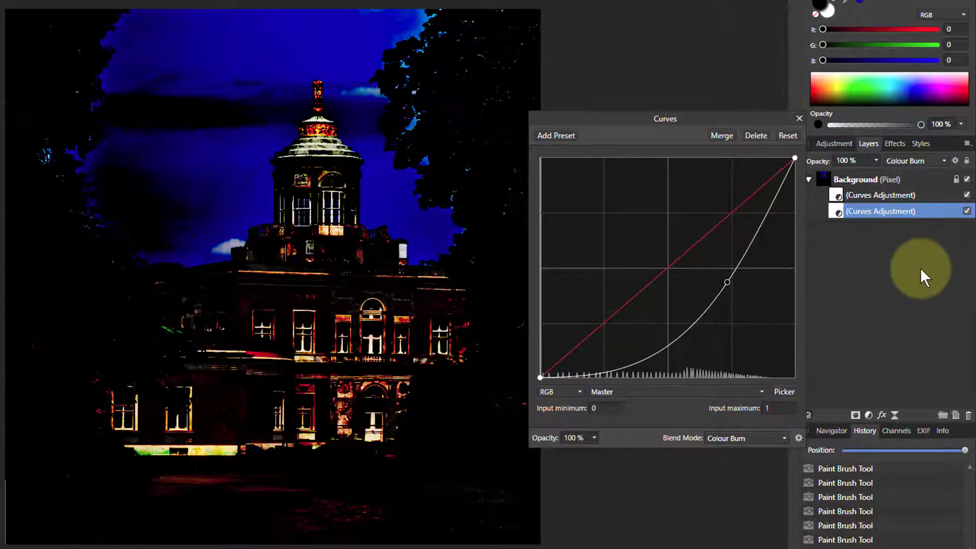
# Step: Add a pixel layer above the Background and sample the sky blue above the dome (R 0, G 0, B 175) as paint colour
pyautogui.click(838, 179)
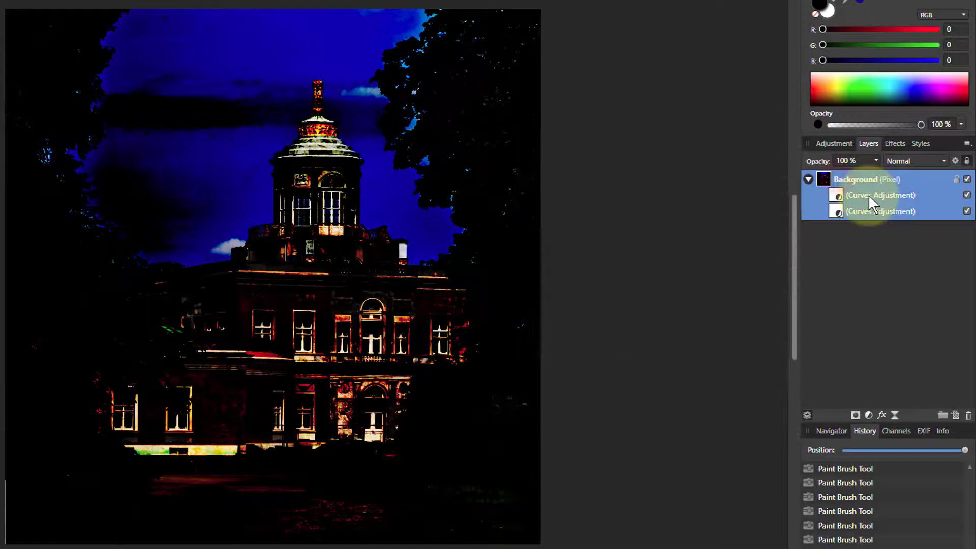
pyautogui.click(956, 416)
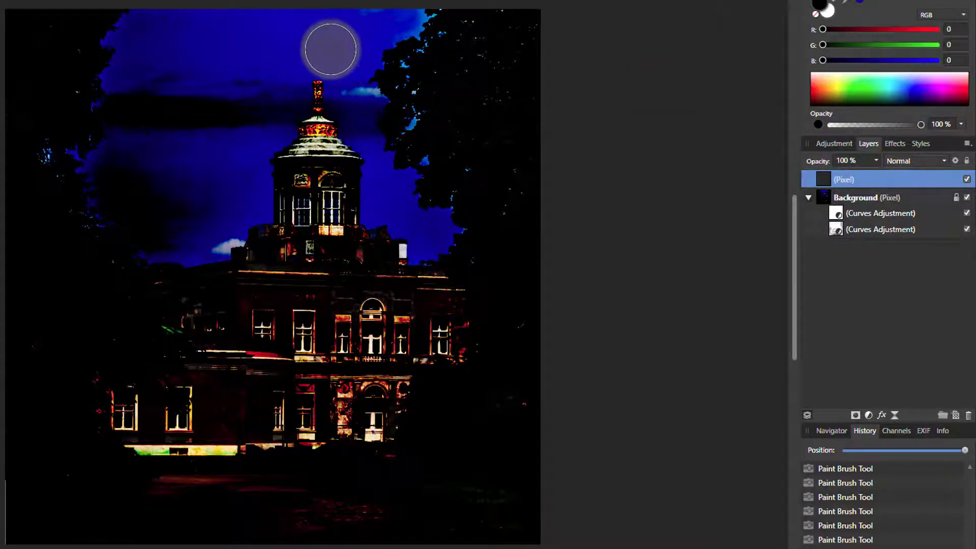
pyautogui.click(463, 53)
pyautogui.click(802, 13)
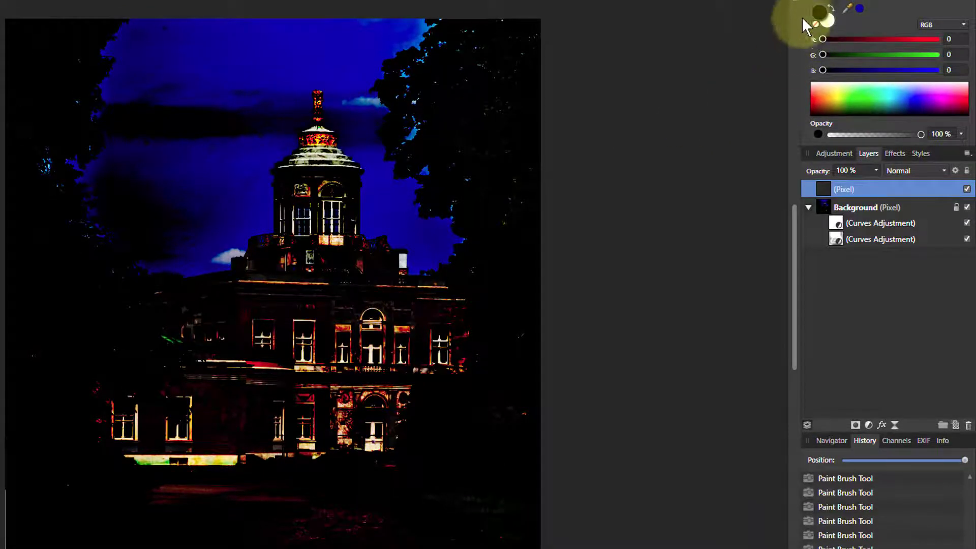
pyautogui.click(843, 8)
pyautogui.moveTo(846, 12); pyautogui.dragTo(338, 54)
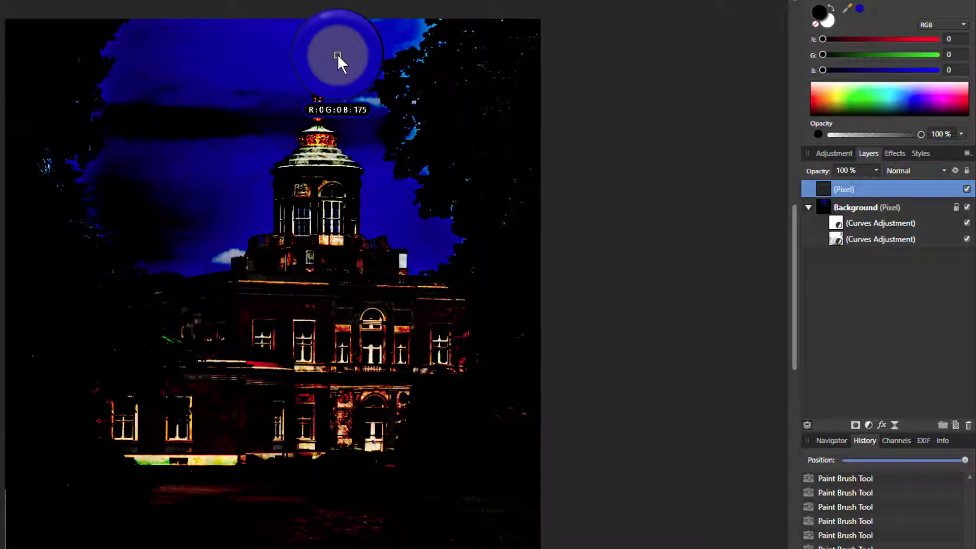
pyautogui.moveTo(337, 54); pyautogui.dragTo(337, 54)
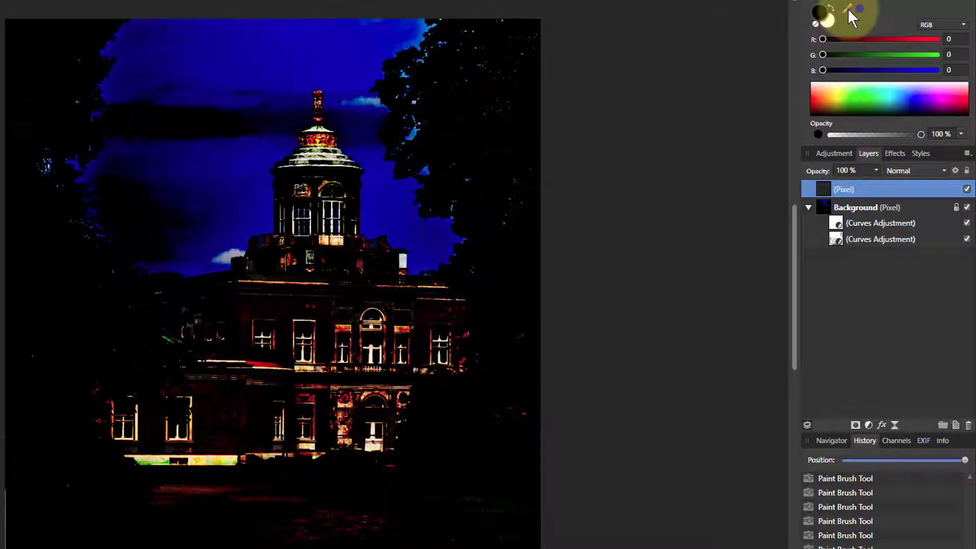
pyautogui.click(848, 8)
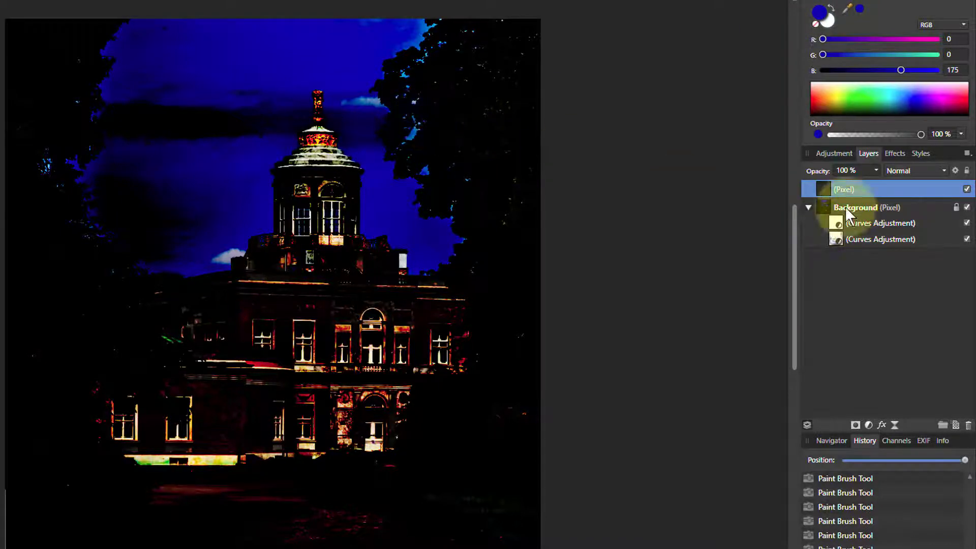
# Step: Raise the brush opacity and paint blue on the pixel layer over the bright sky and cloud beside the dome and the tree edge
pyautogui.moveTo(367, 98); pyautogui.dragTo(388, 105)
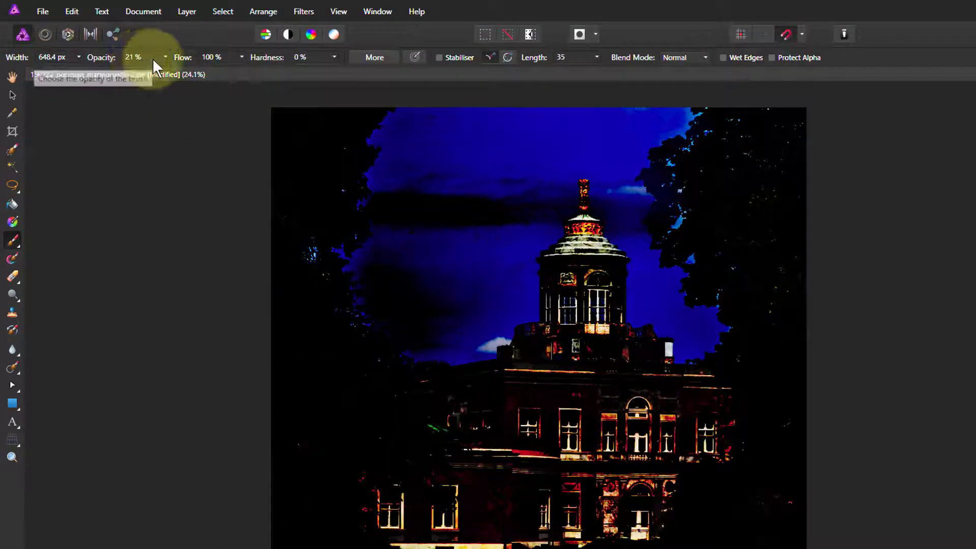
pyautogui.click(165, 57)
pyautogui.moveTo(161, 69); pyautogui.dragTo(203, 74)
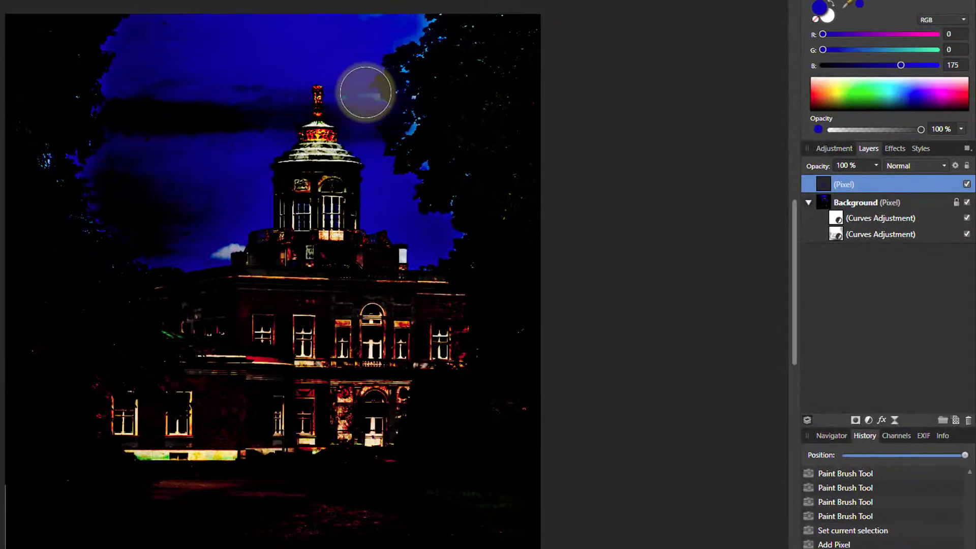
pyautogui.moveTo(364, 93)
pyautogui.mouseDown()
pyautogui.moveTo(384, 87)
pyautogui.moveTo(371, 35)
pyautogui.moveTo(409, 26)
pyautogui.mouseUp()
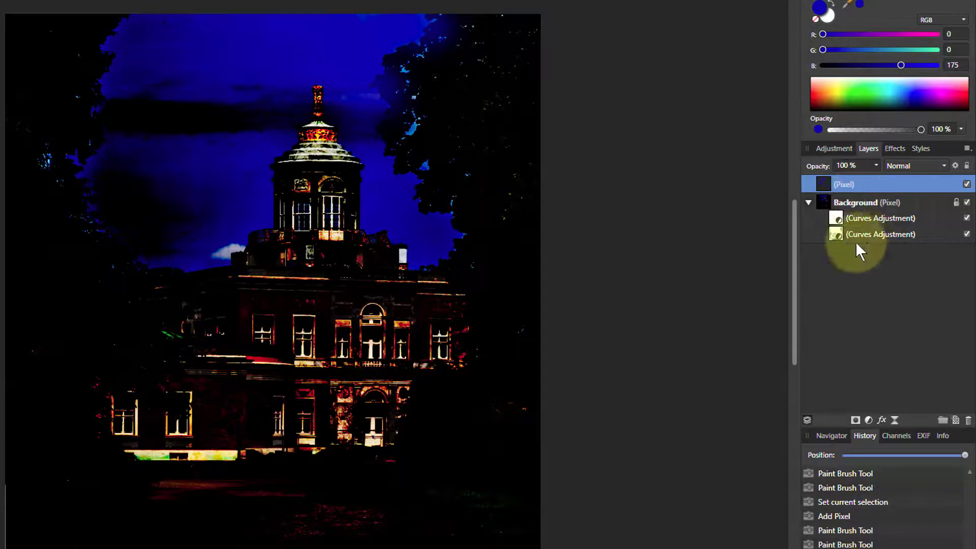
pyautogui.click(501, 73)
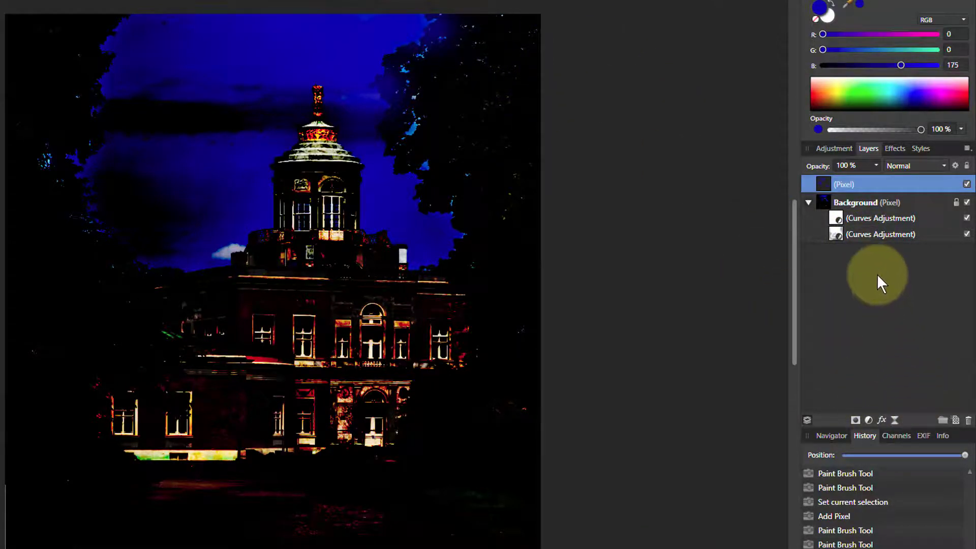
# Step: Set the pixel layer's blend mode to Multiply and paint blue over the bright spots in the tree right of the palace
pyautogui.click(917, 166)
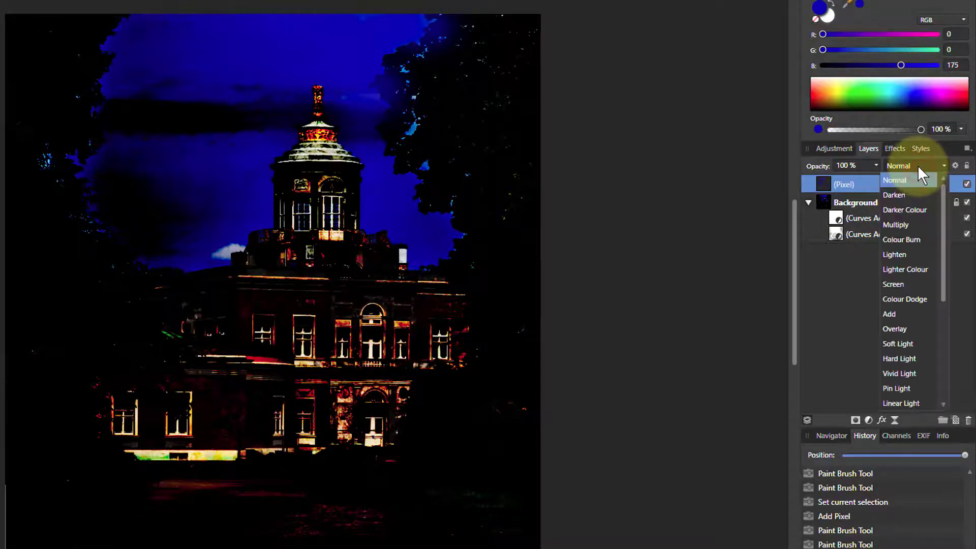
pyautogui.click(895, 225)
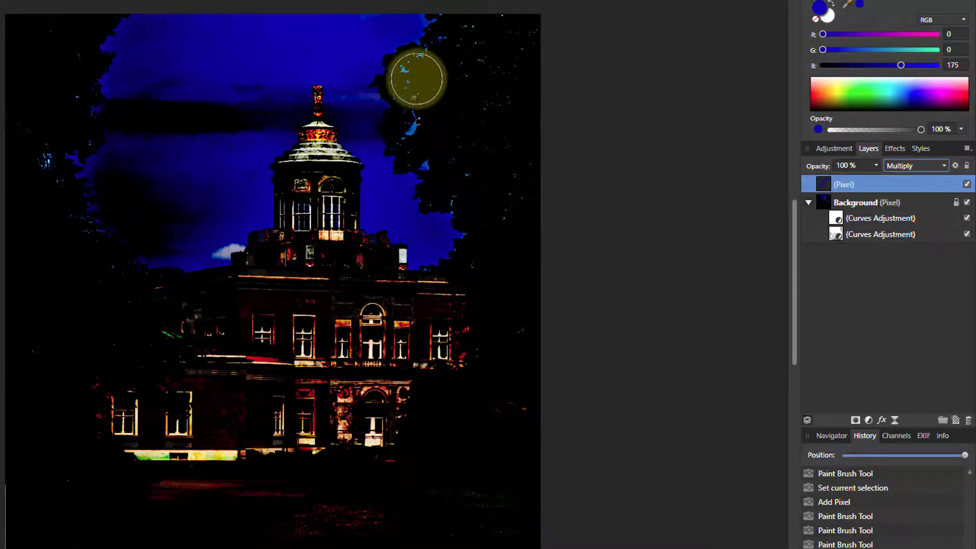
pyautogui.moveTo(395, 114); pyautogui.dragTo(423, 168)
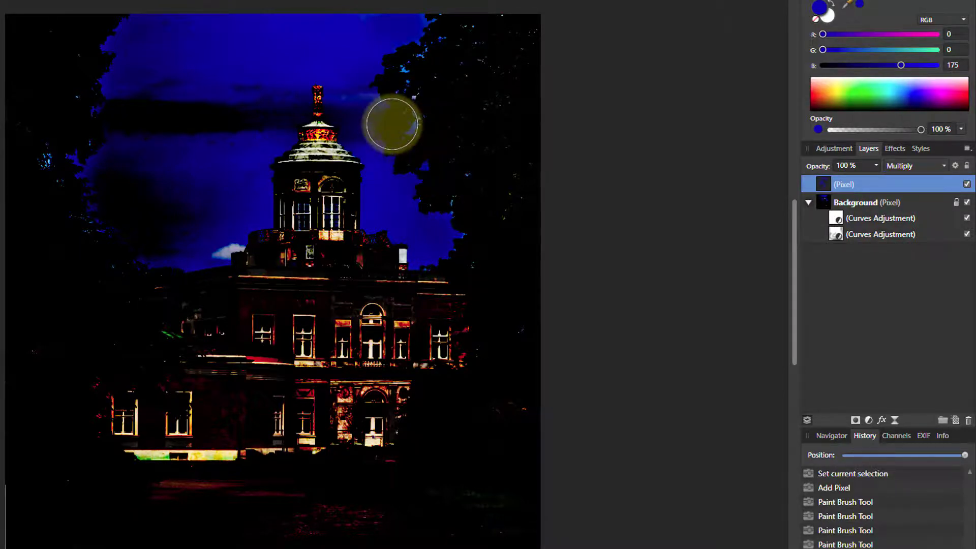
pyautogui.moveTo(392, 124)
pyautogui.mouseDown()
pyautogui.moveTo(414, 114)
pyautogui.moveTo(416, 93)
pyautogui.moveTo(395, 136)
pyautogui.moveTo(410, 201)
pyautogui.moveTo(407, 61)
pyautogui.moveTo(429, 44)
pyautogui.mouseUp()
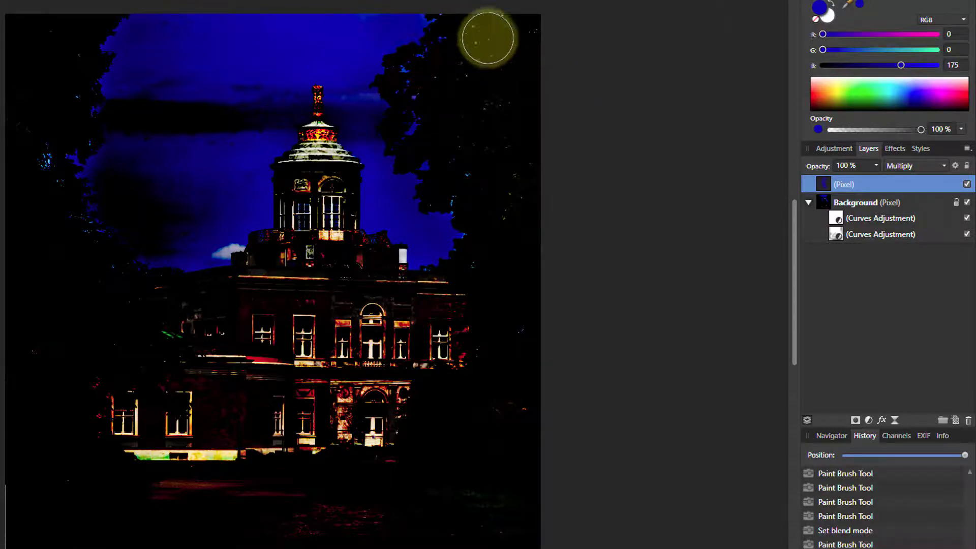
pyautogui.click(472, 27)
# Step: Paint blue over the bright spots in the tree left of the palace and over the small white cloud beside the roof
pyautogui.click(77, 136)
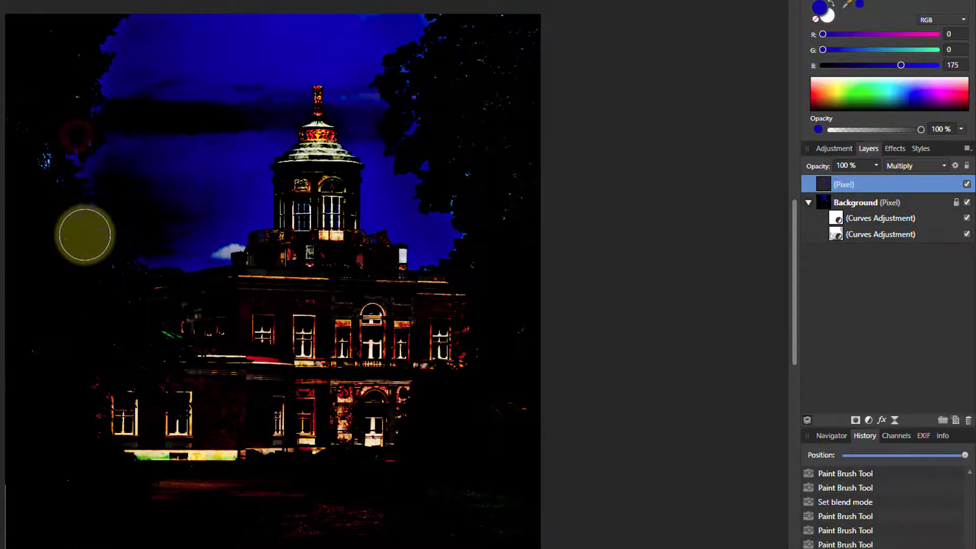
pyautogui.click(46, 160)
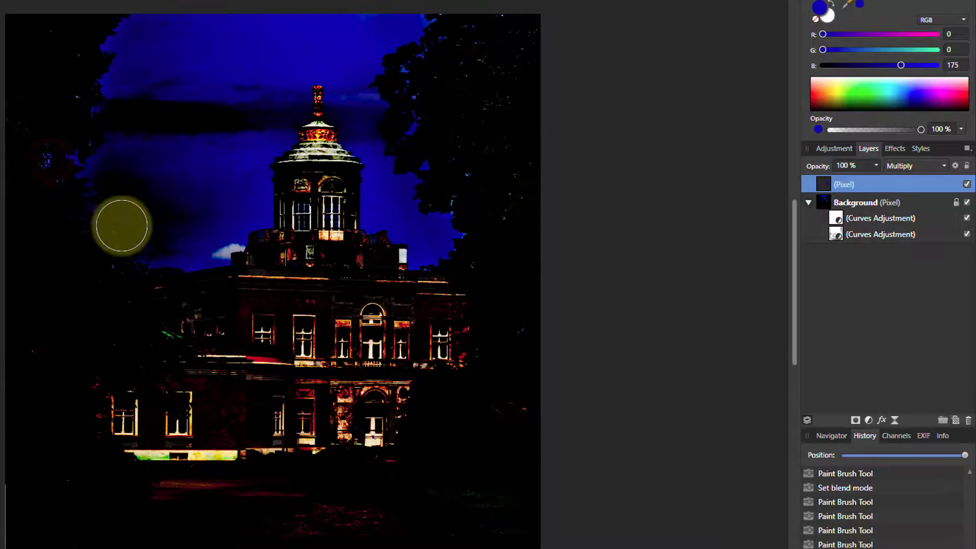
pyautogui.click(122, 49)
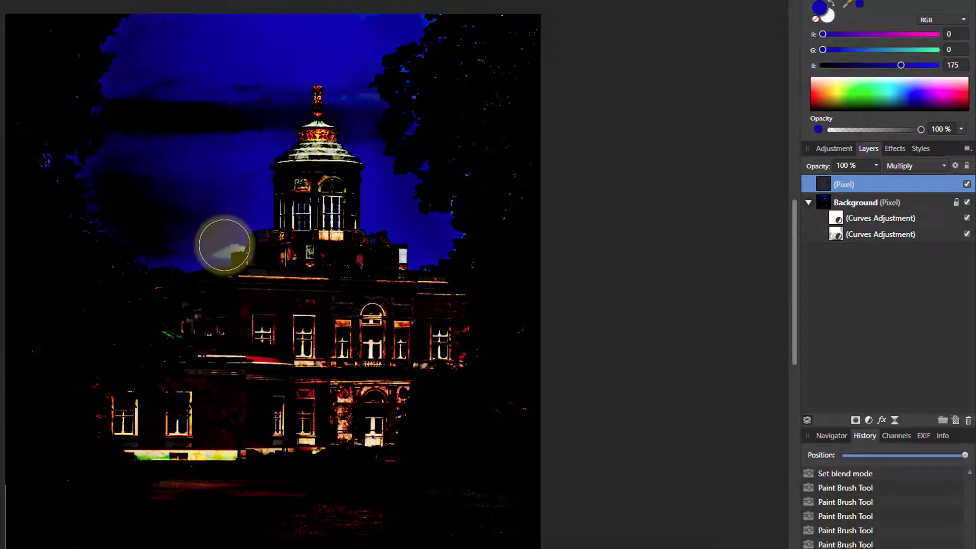
pyautogui.moveTo(225, 251); pyautogui.dragTo(220, 258)
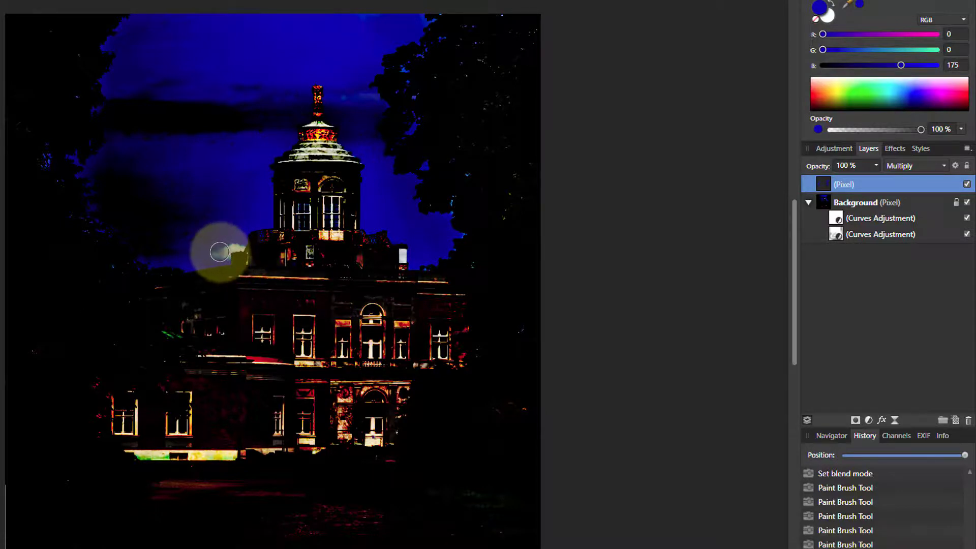